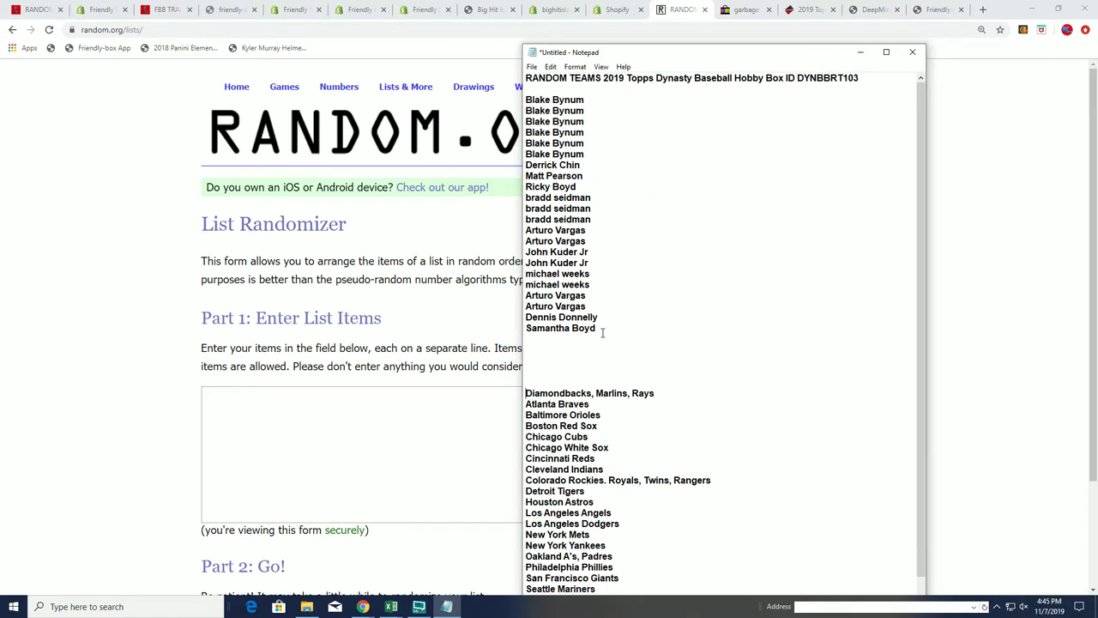
Step: Copy the 22 owner names from the Notepad notes
mouse_move(602, 332)
mouse_down()
mouse_move(527, 150)
mouse_move(532, 99)
mouse_up()
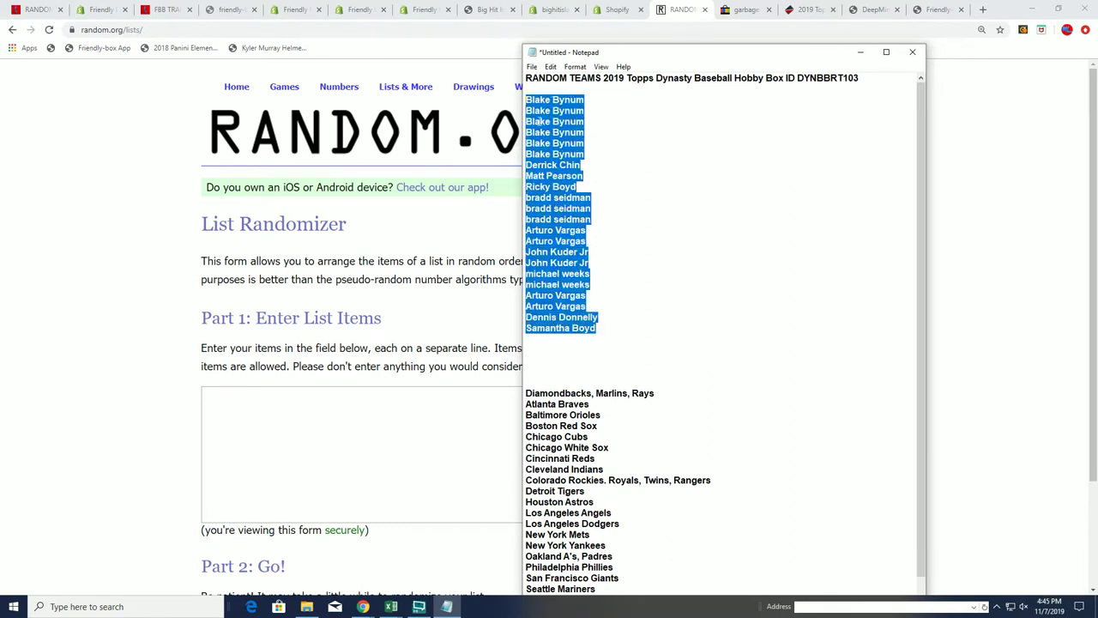
right_click(580, 120)
click(639, 153)
Step: Paste the owner names into the List Randomizer's items box
click(298, 427)
right_click(227, 397)
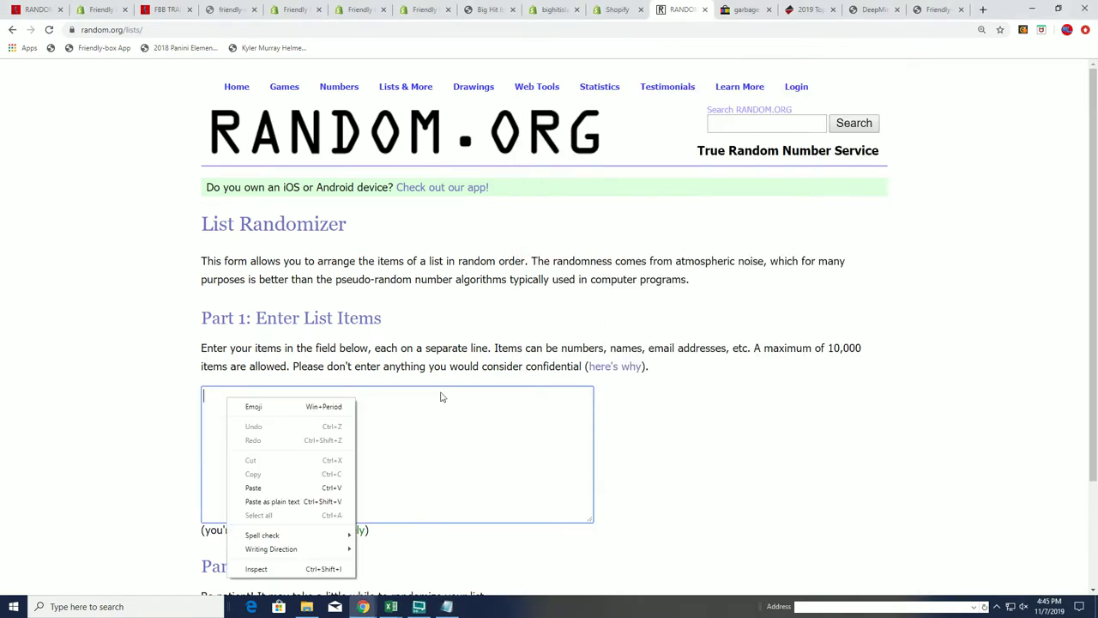
click(252, 488)
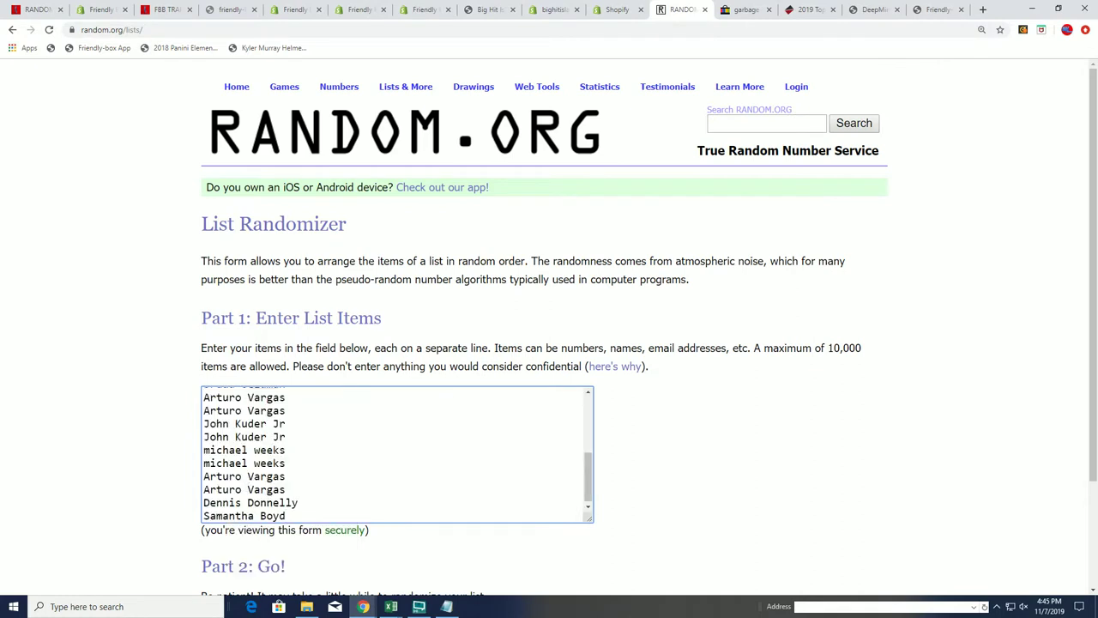
key(alt+Tab)
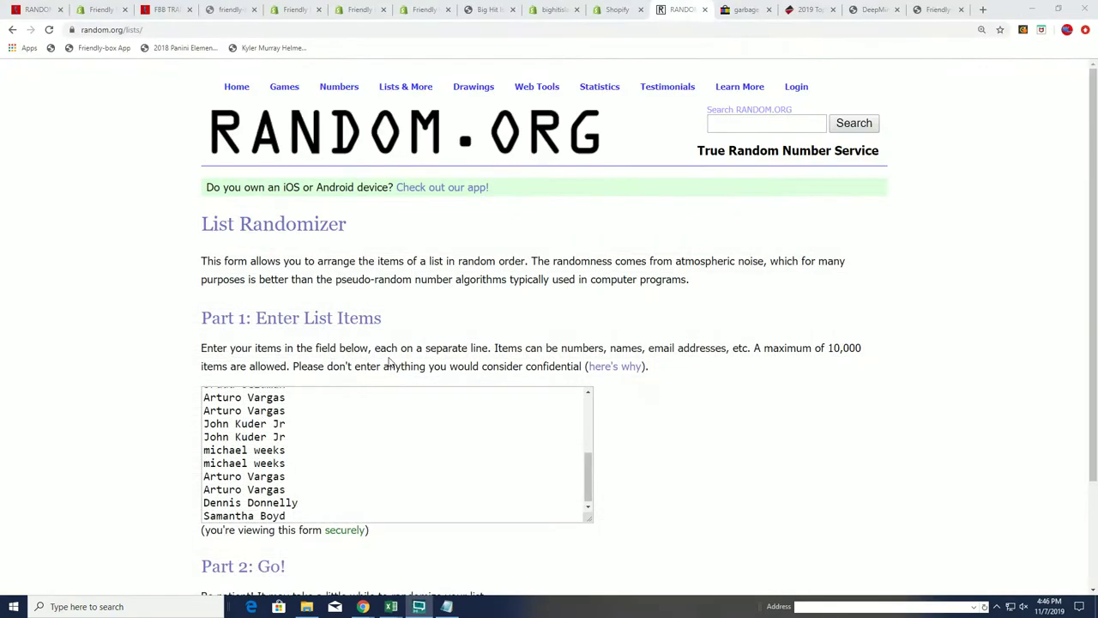
Step: Randomize the owner list, then reshuffle it for seven shuffles in total
scroll(683, 398, down, 3)
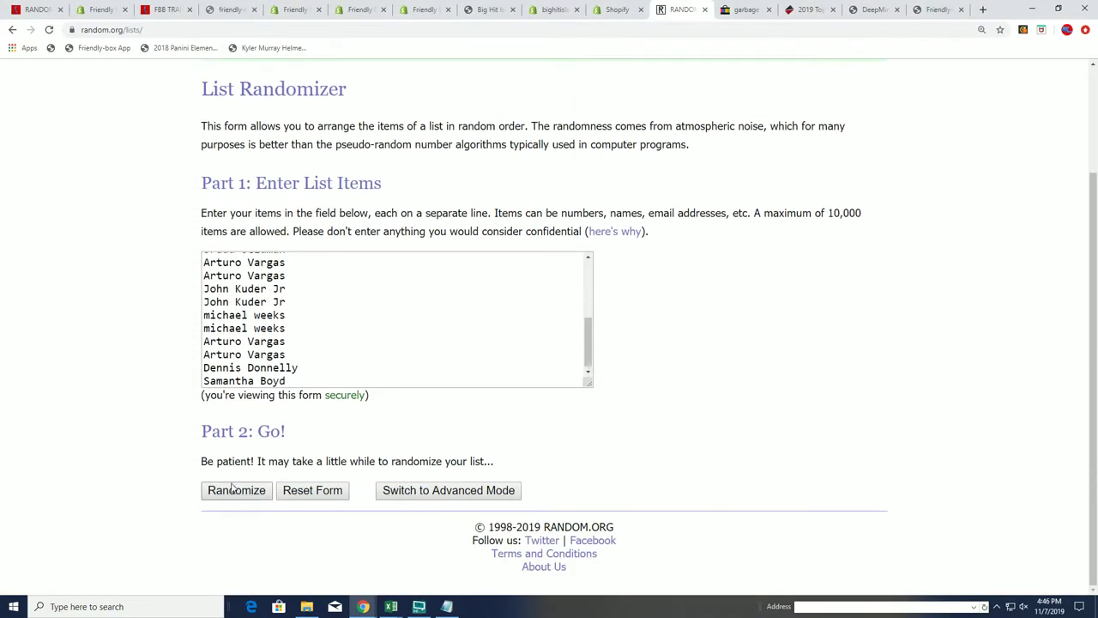
click(237, 490)
scroll(133, 326, down, 4)
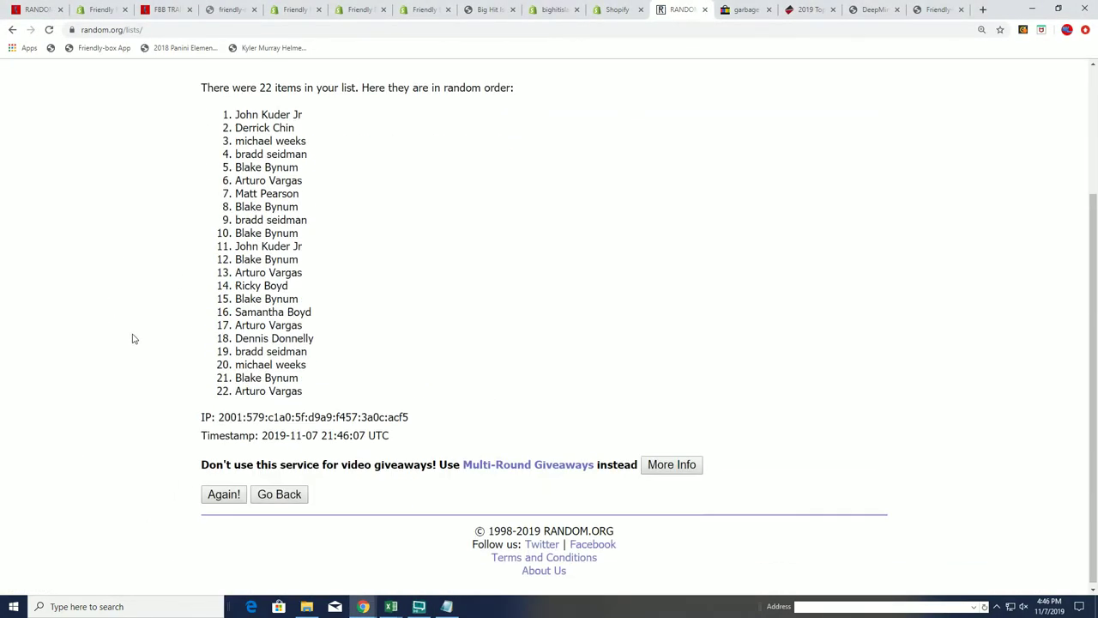
click(220, 488)
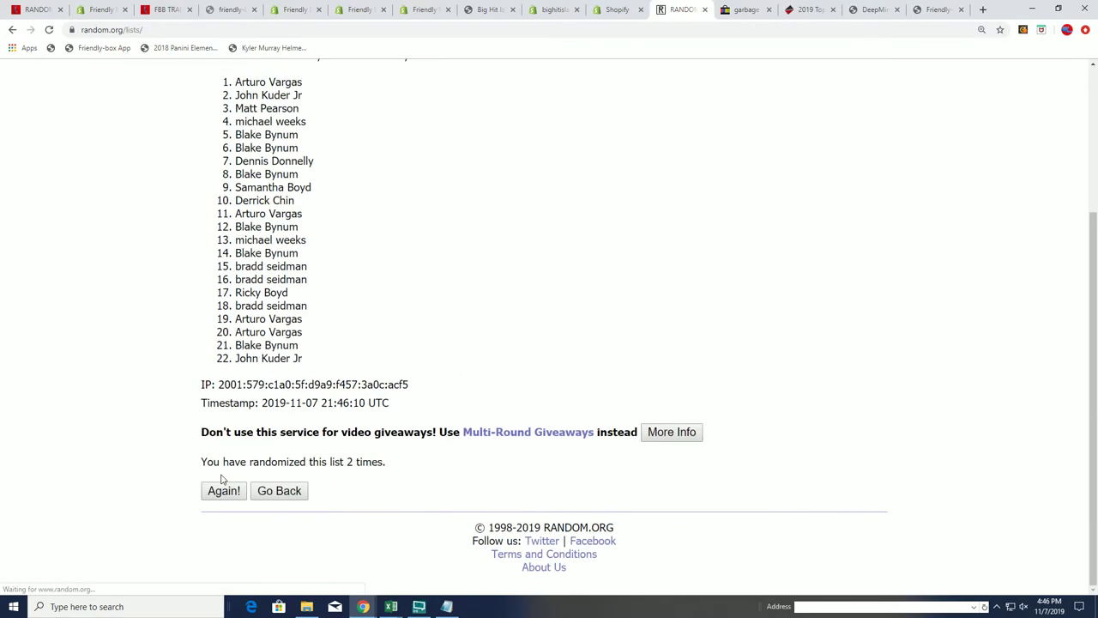
click(223, 488)
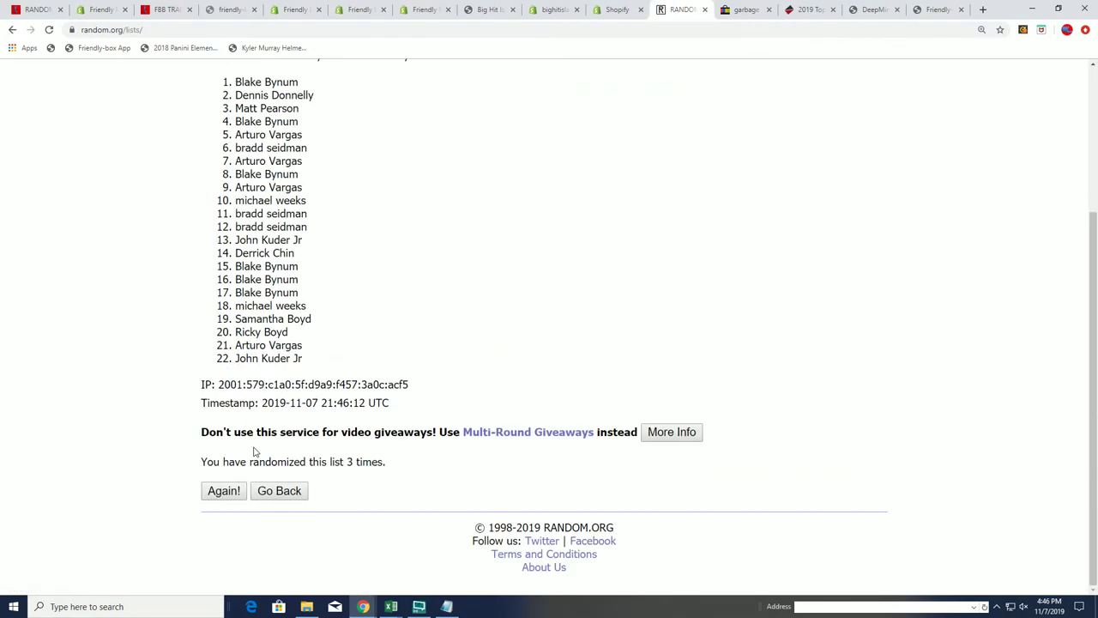
click(223, 491)
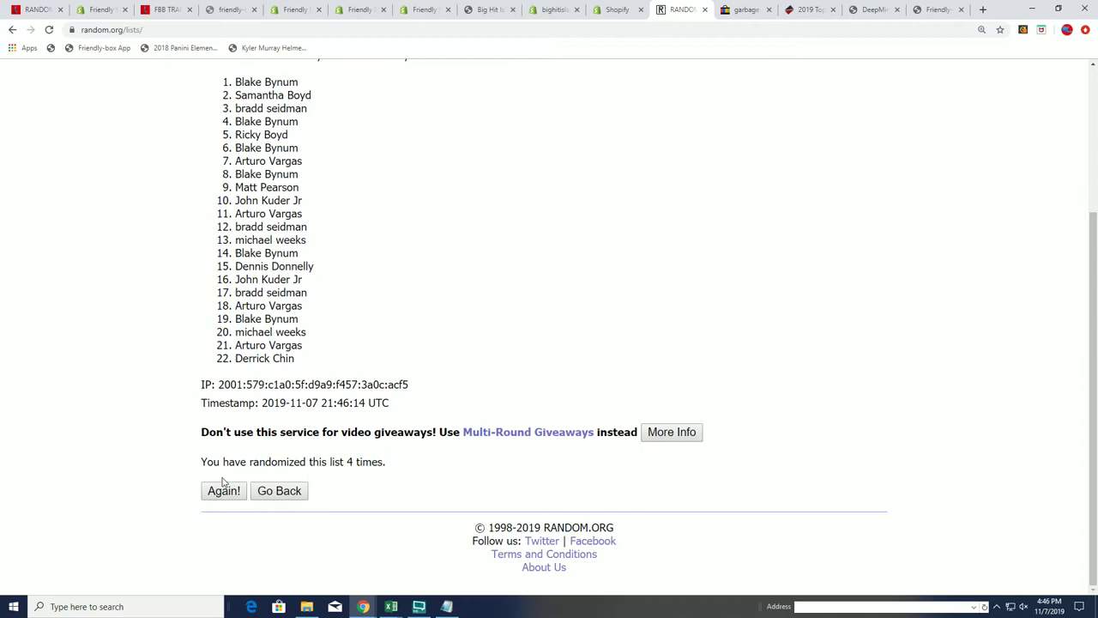
click(222, 492)
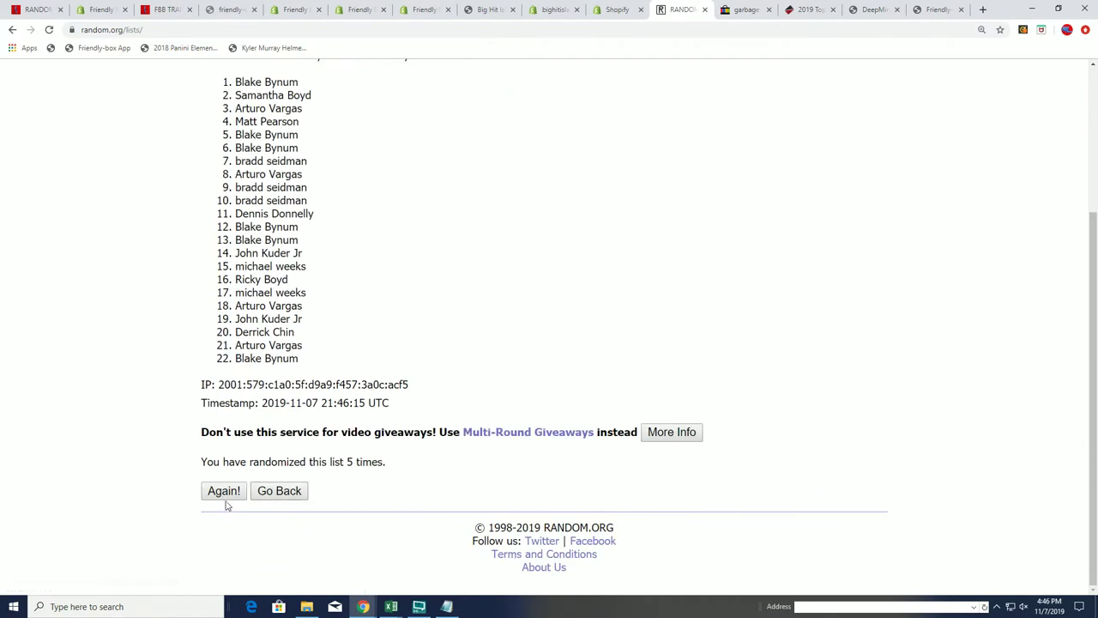
click(220, 496)
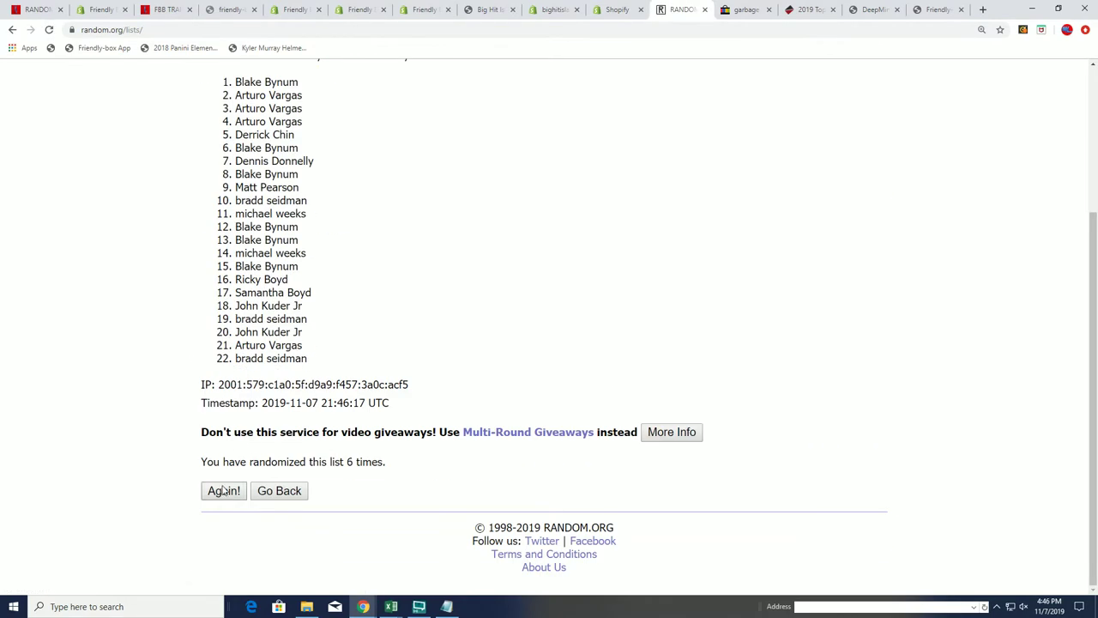
click(221, 490)
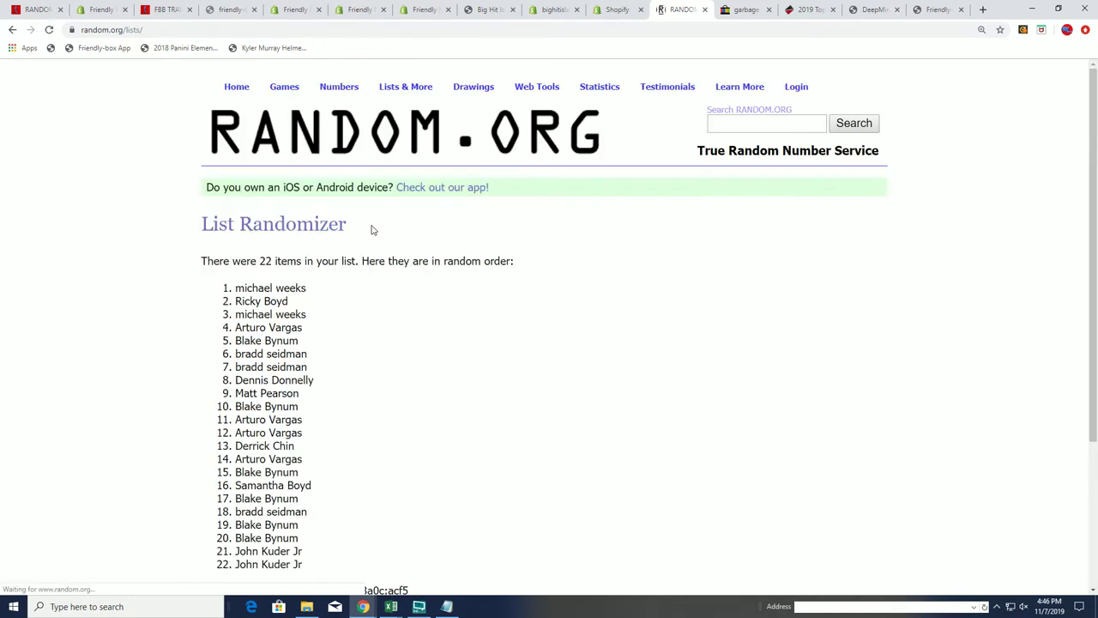
Step: Copy the 22 shuffled owner names and switch to the Excel workbook
scroll(289, 215, down, 2)
mouse_move(236, 173)
mouse_down()
mouse_move(294, 422)
mouse_move(313, 450)
mouse_up()
right_click(266, 357)
click(280, 364)
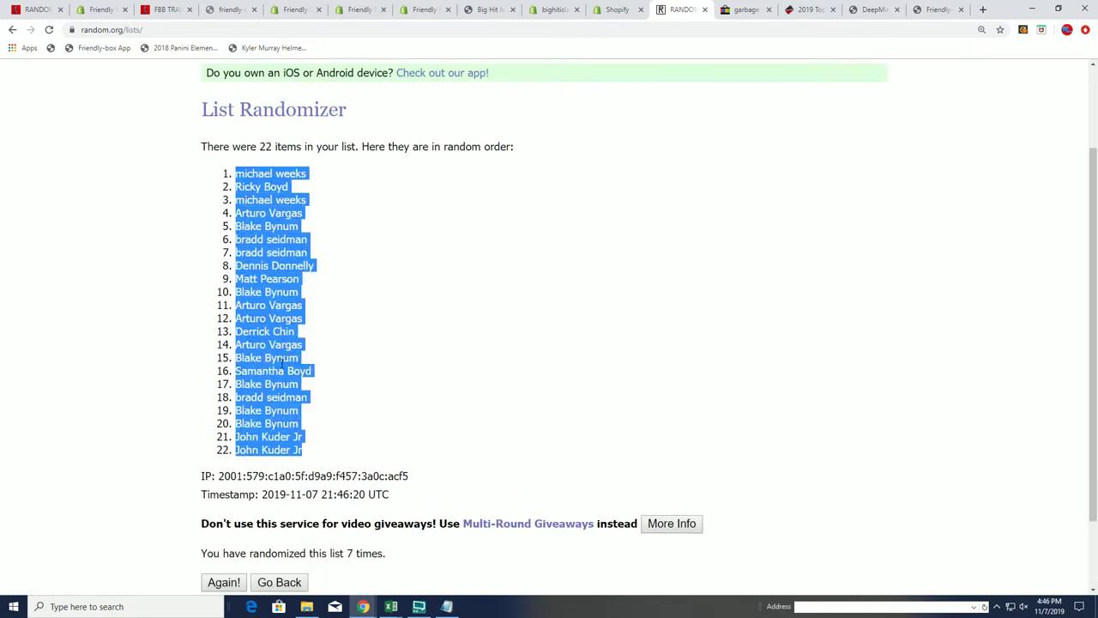
key(alt+Tab)
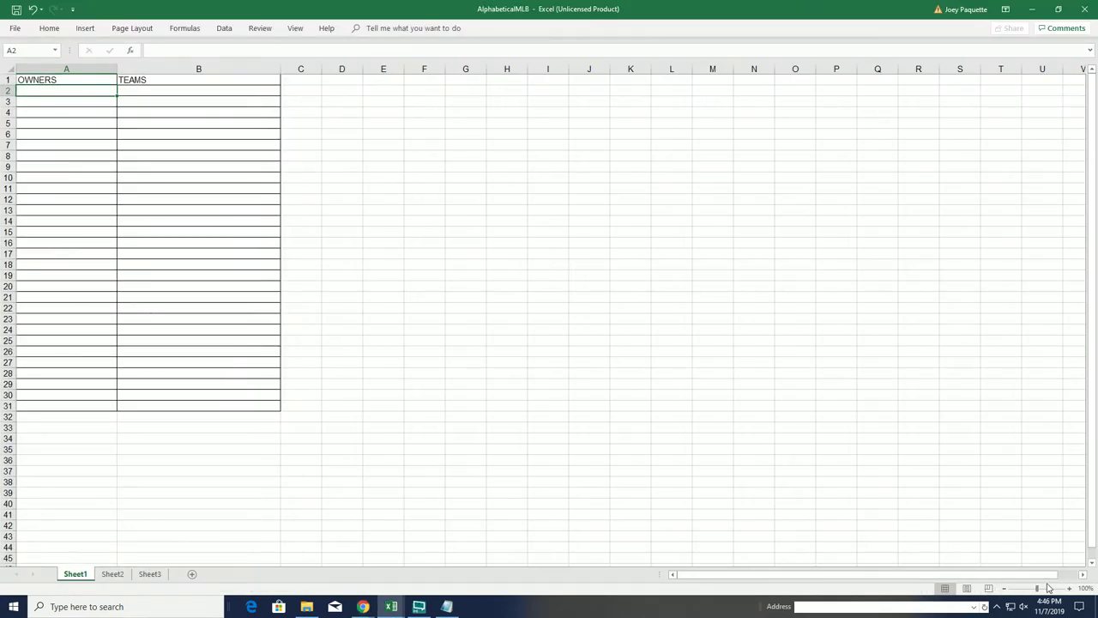
Step: Zoom the sheet to 184% and paste the shuffled names into A2:A23, matching destination formatting
click(1045, 590)
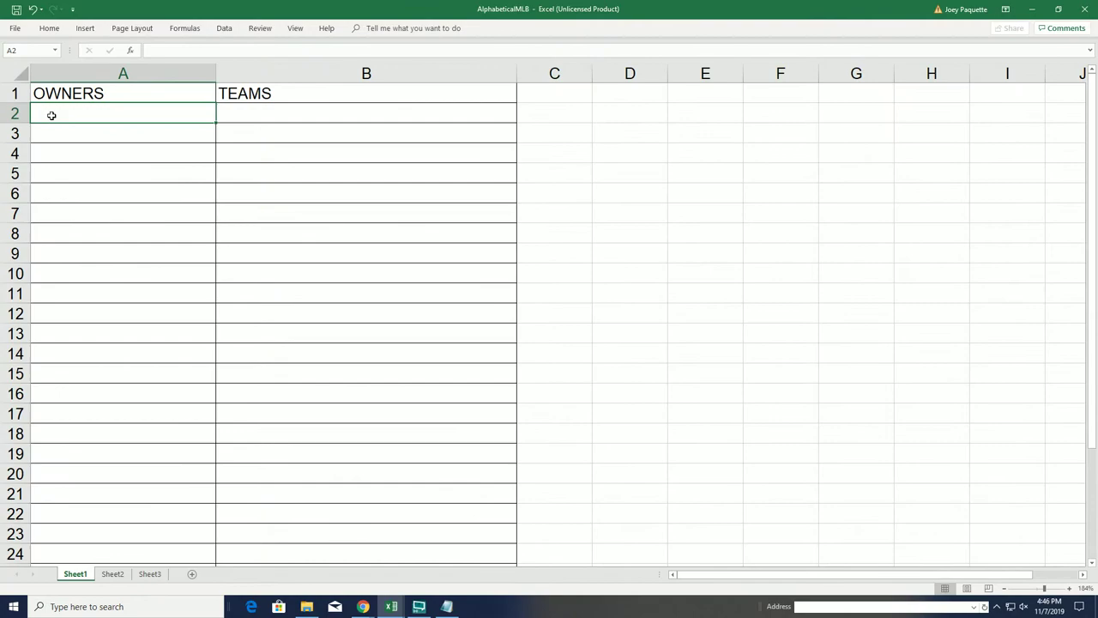
right_click(50, 106)
click(87, 160)
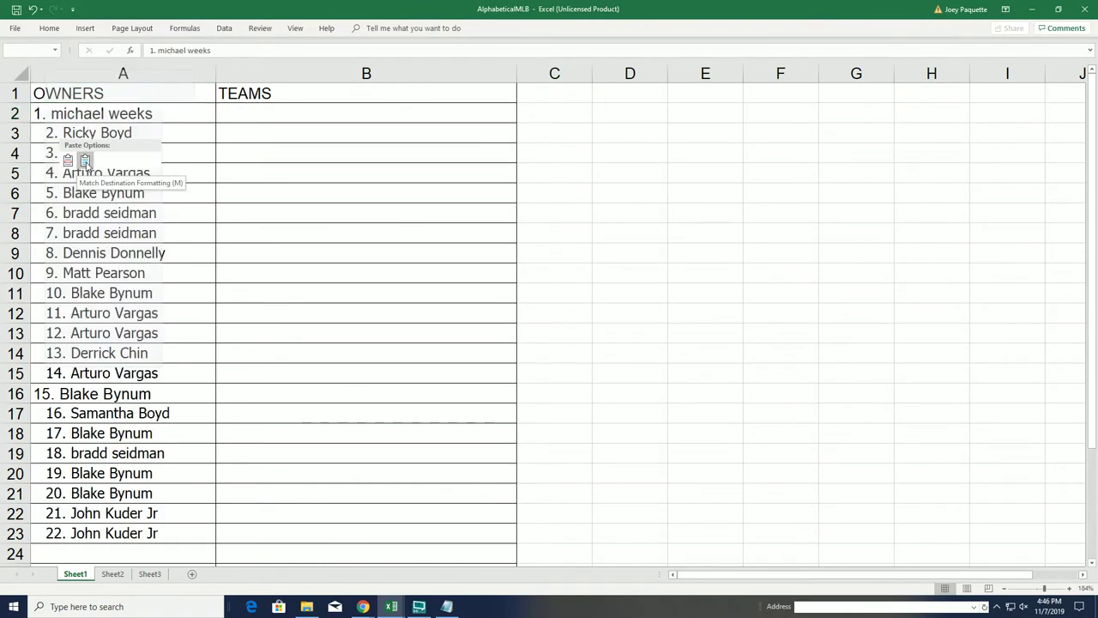
click(253, 118)
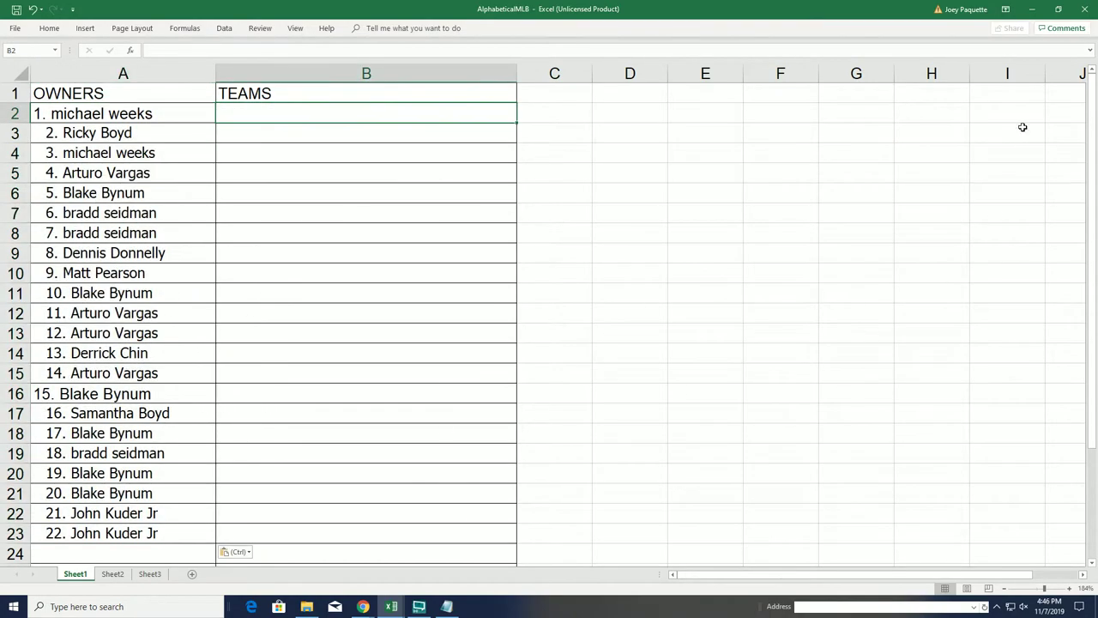
click(1033, 11)
Step: Open a fresh List Randomizer form and copy the 22 MLB teams from the notes
scroll(468, 328, up, 3)
mouse_move(399, 87)
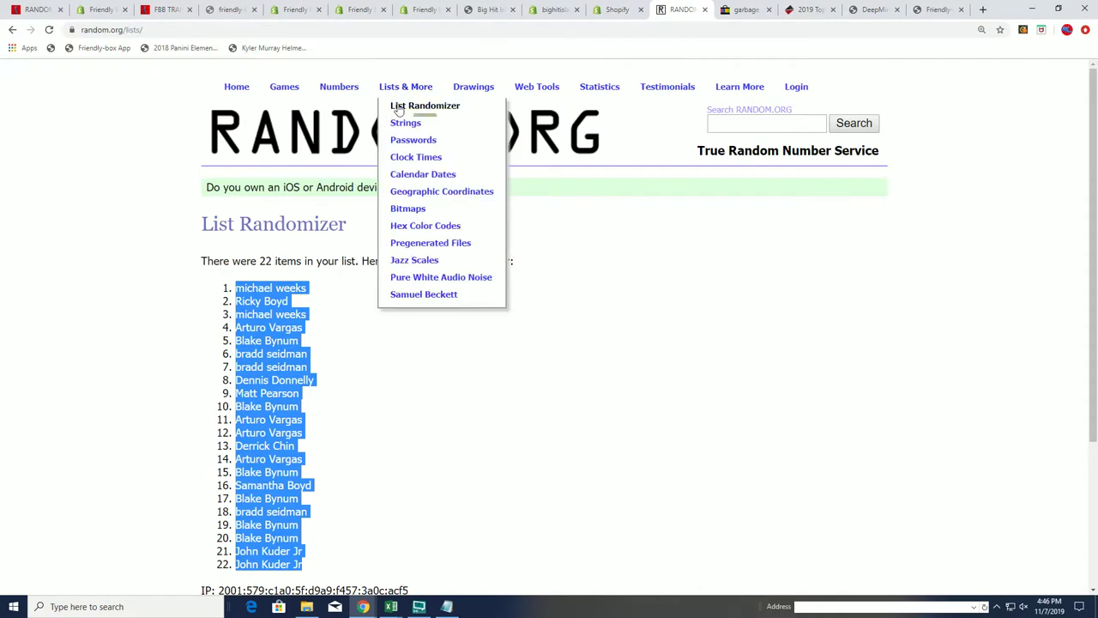
click(446, 607)
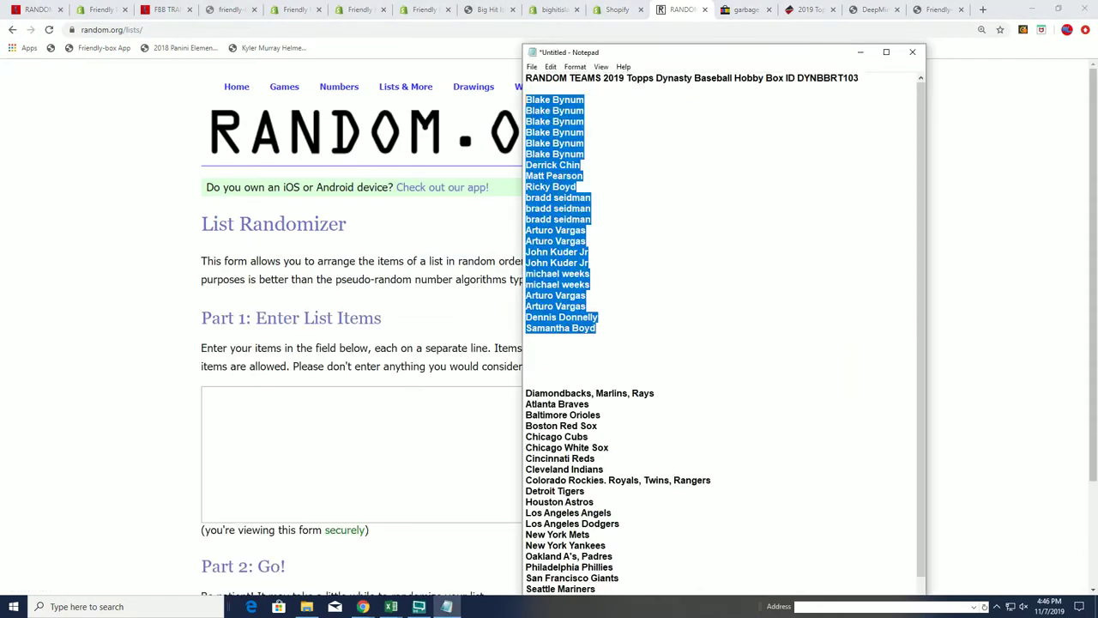
drag(635, 44, 634, 1)
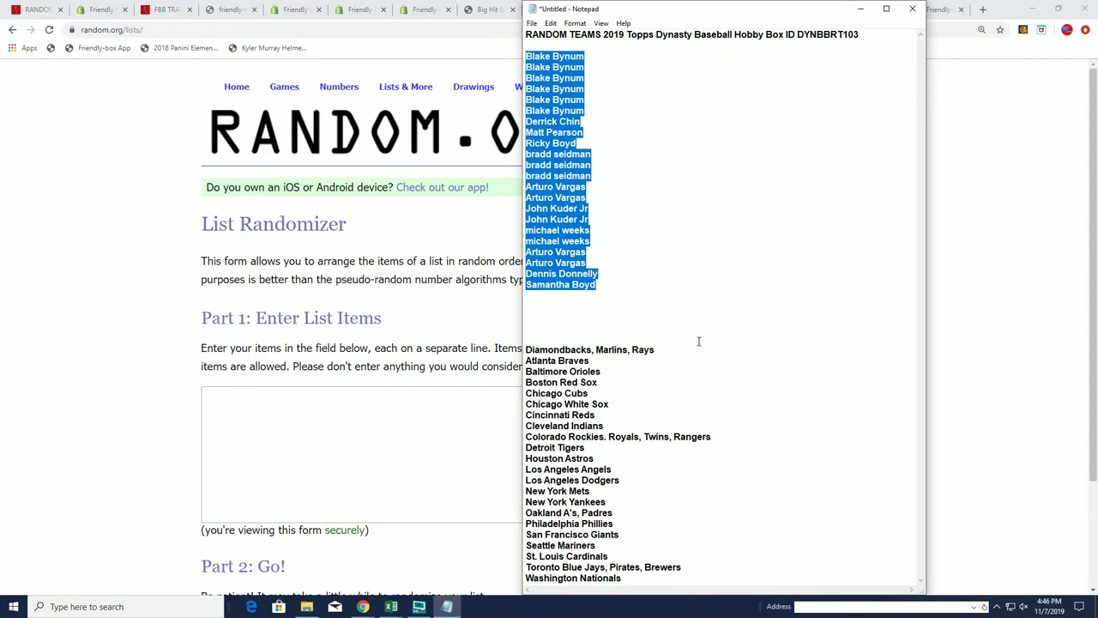
click(617, 579)
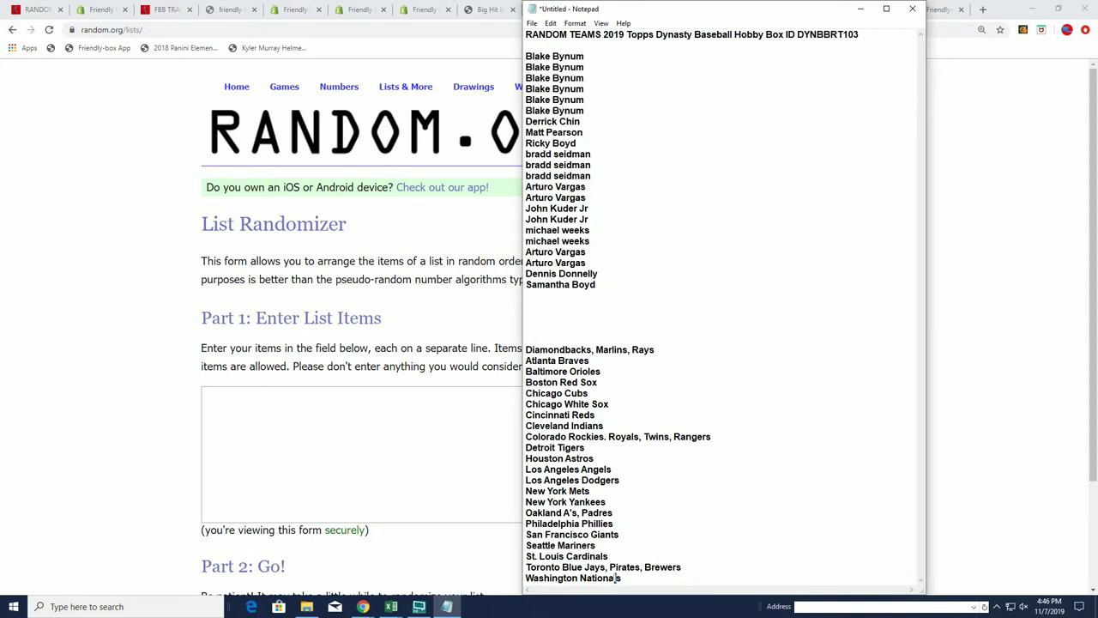
mouse_move(620, 578)
mouse_down()
mouse_move(549, 352)
mouse_move(526, 350)
mouse_up()
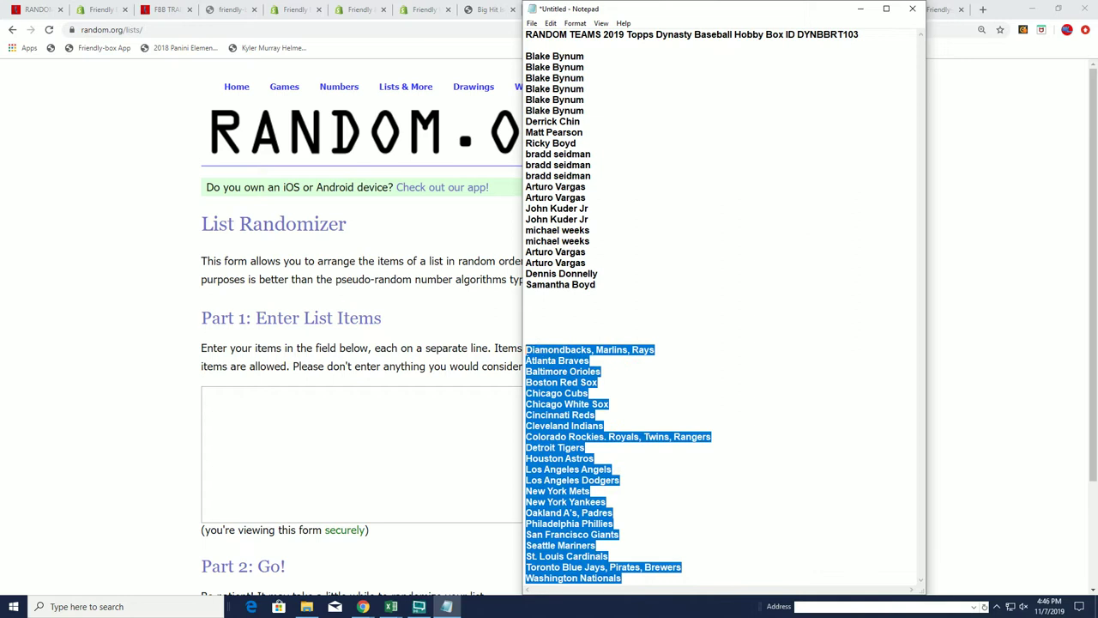
right_click(557, 370)
click(572, 406)
Step: Paste the teams into the items box and randomize their order
click(217, 403)
right_click(215, 402)
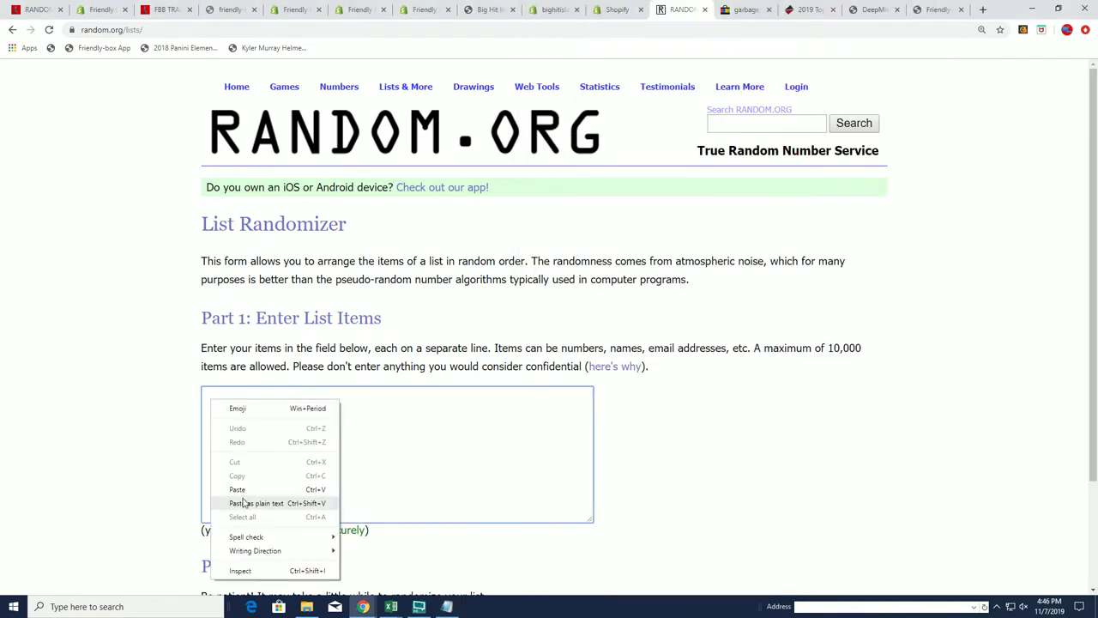
click(243, 490)
scroll(671, 442, down, 3)
click(234, 491)
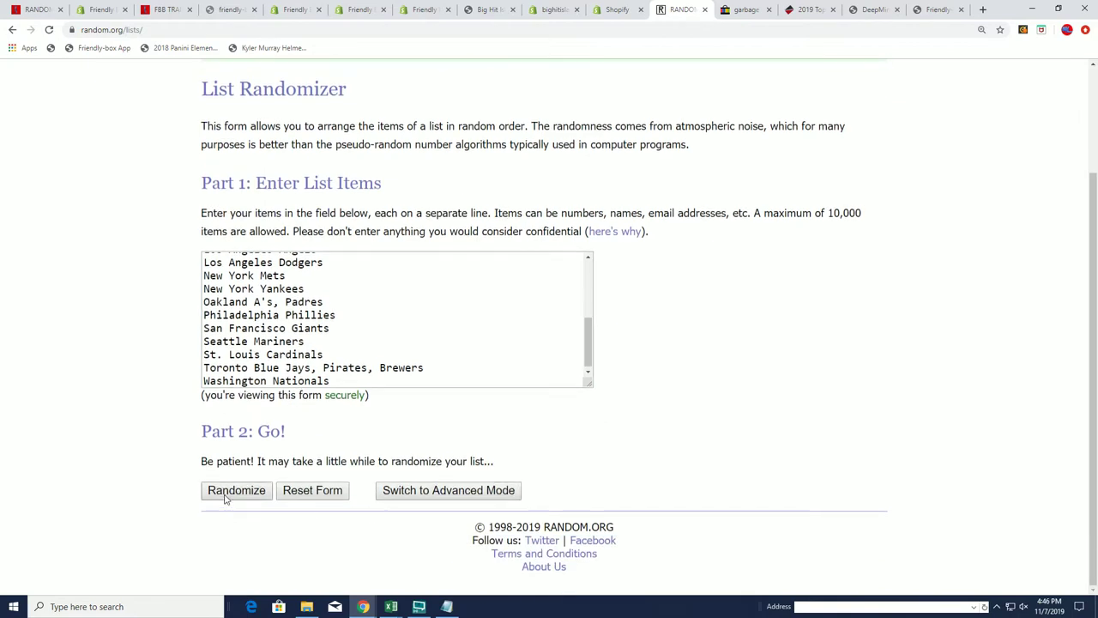
Step: Reshuffle the team list to seven randomizations, leaving Seattle Mariners first
click(212, 493)
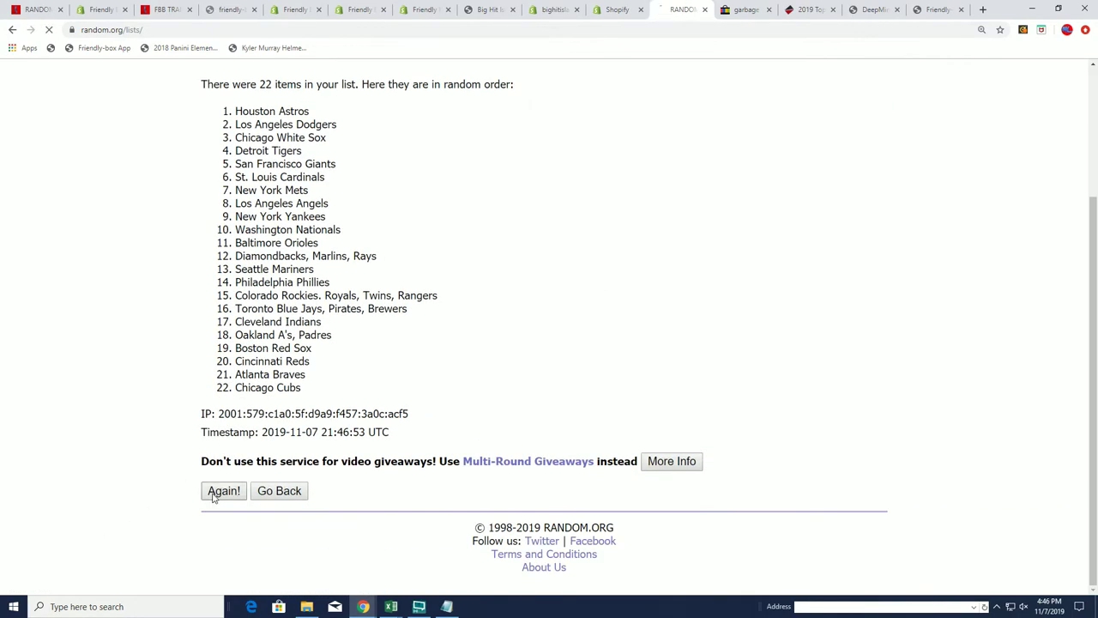
click(219, 490)
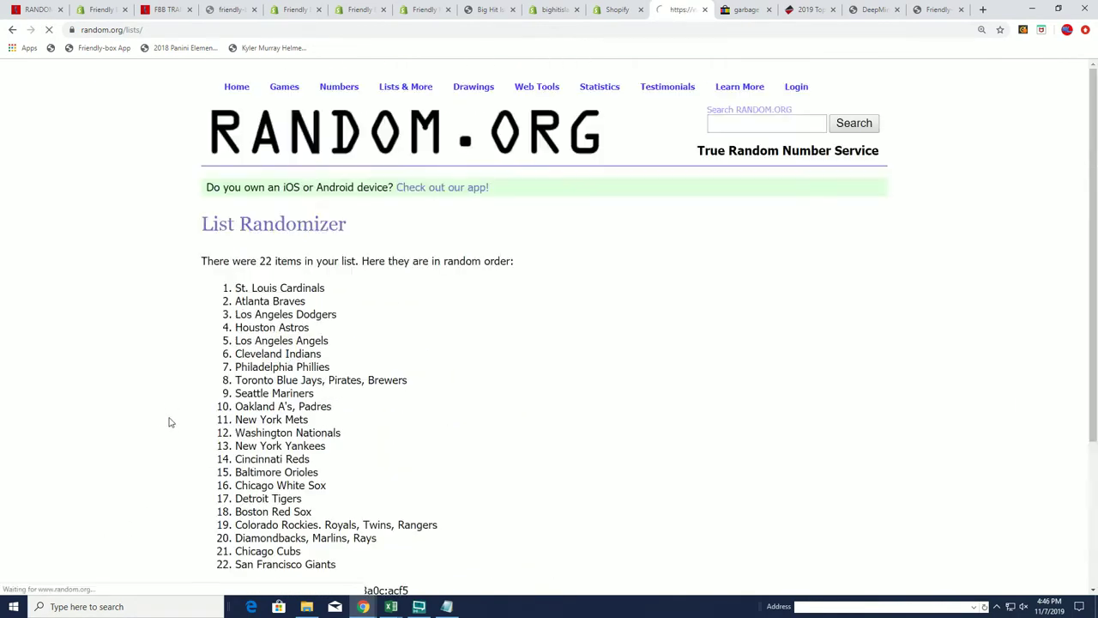
click(215, 491)
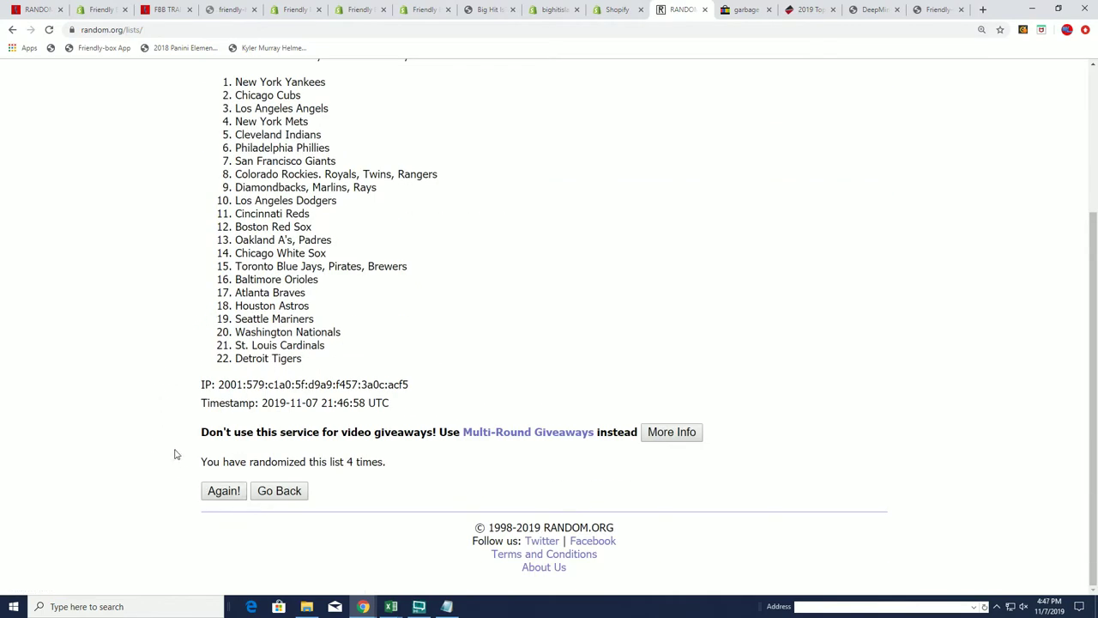
click(221, 489)
click(216, 491)
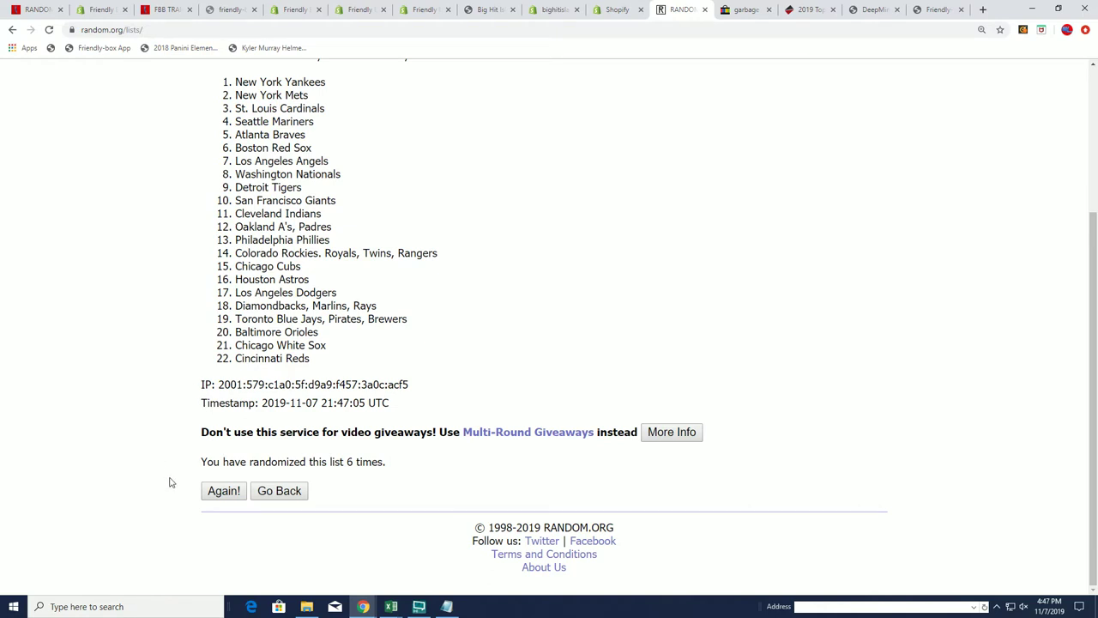
click(215, 491)
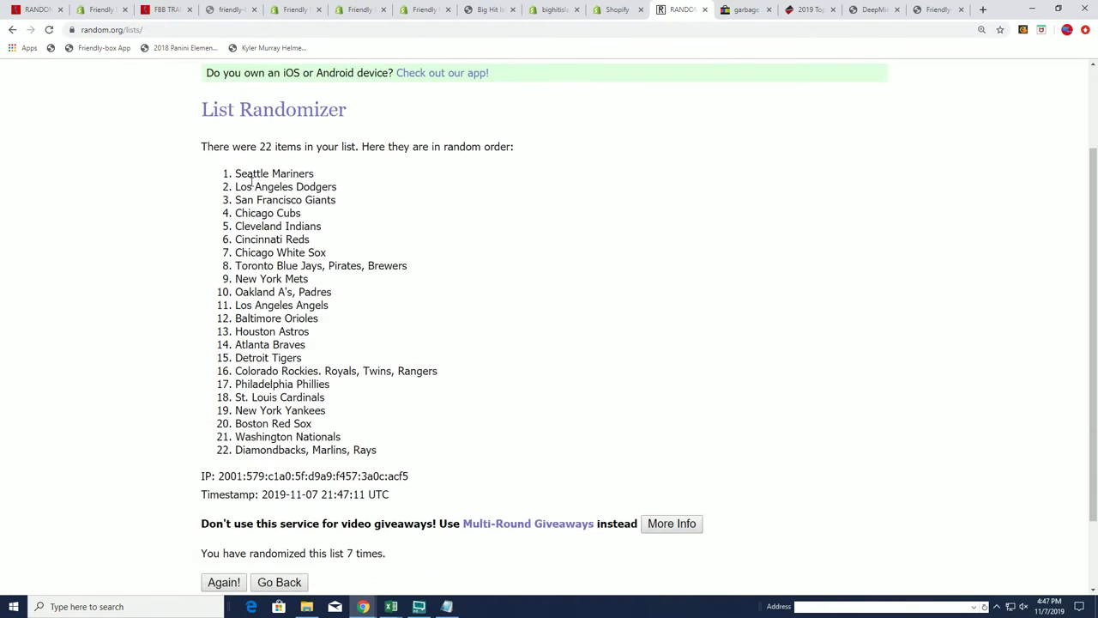
Step: Copy the 22 shuffled teams and switch back to the spreadsheet
mouse_move(234, 173)
mouse_down()
mouse_move(335, 424)
mouse_move(367, 450)
mouse_up()
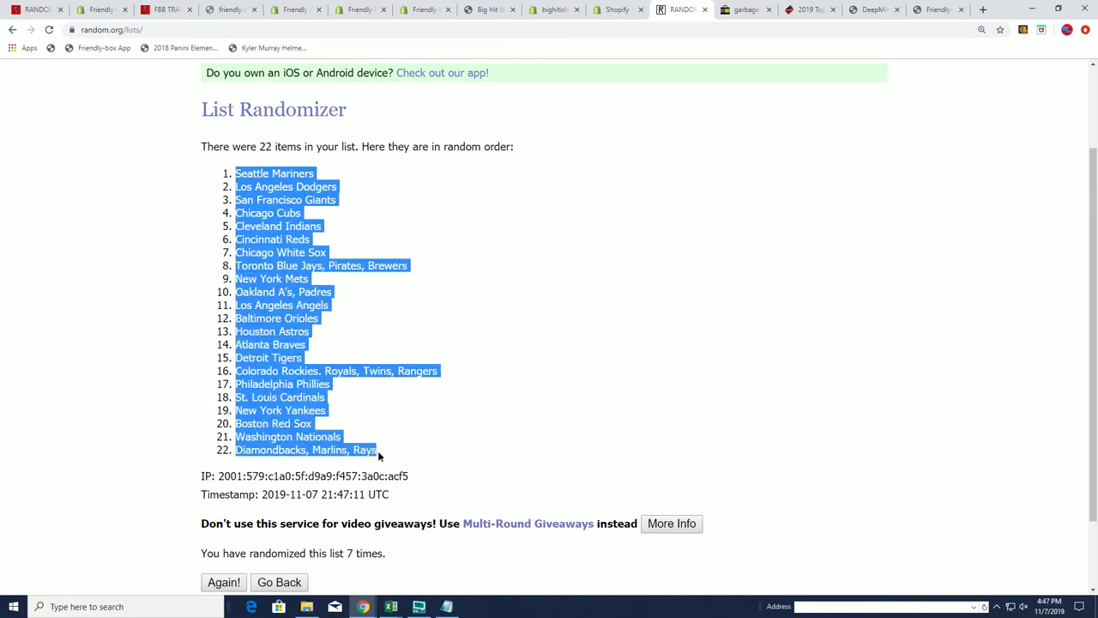
right_click(276, 203)
click(310, 215)
key(alt+Tab)
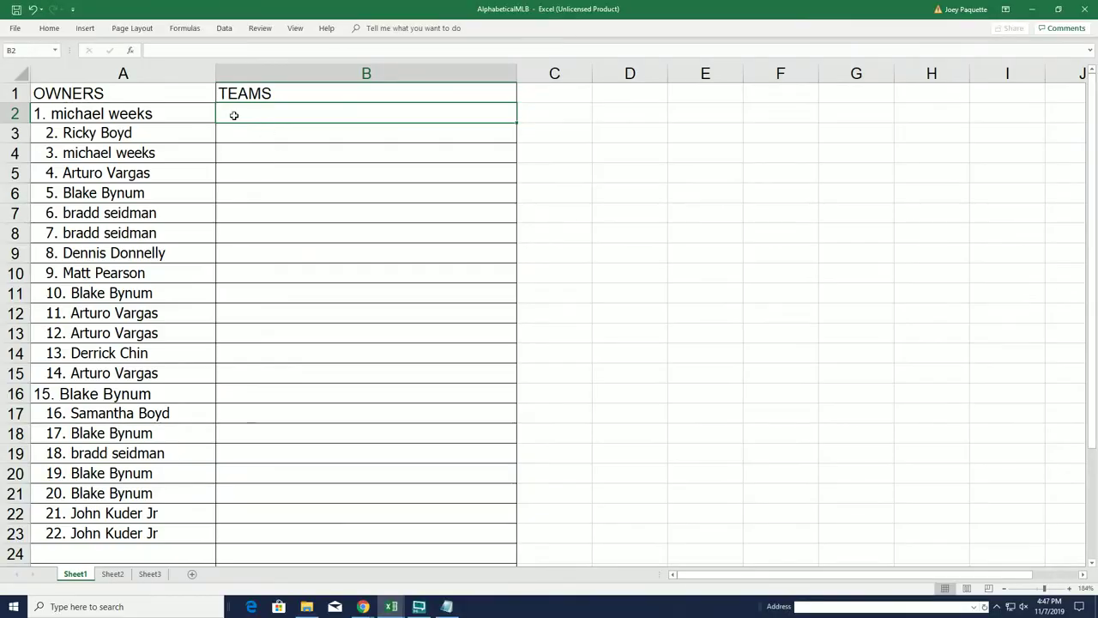
Step: Paste the shuffled teams into B2:B23 and narrow column A to fit the owner names
right_click(234, 115)
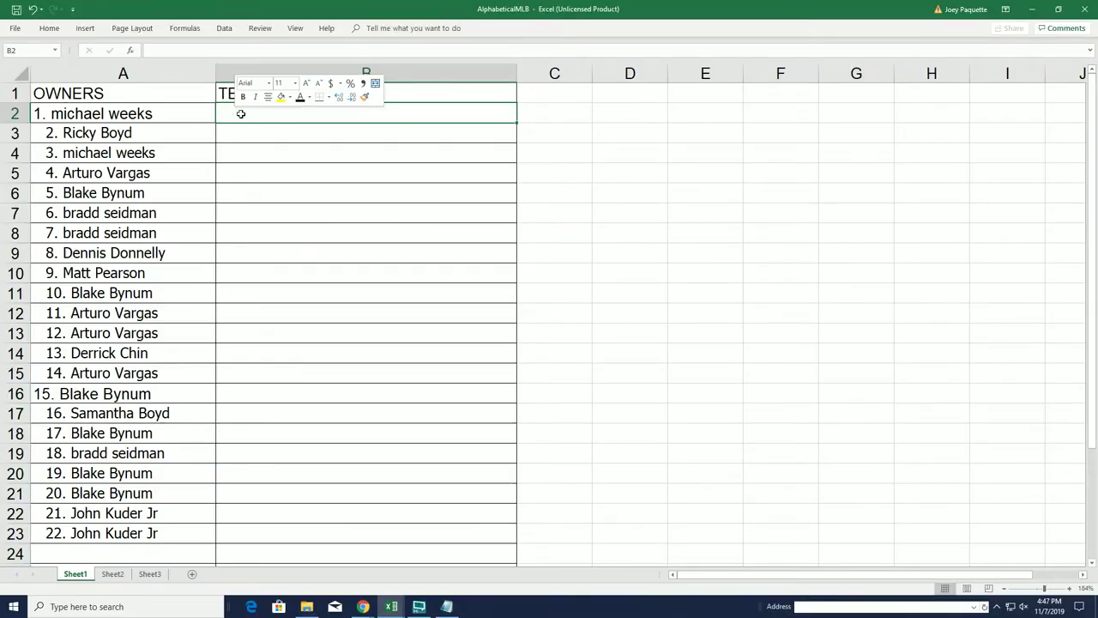
click(275, 165)
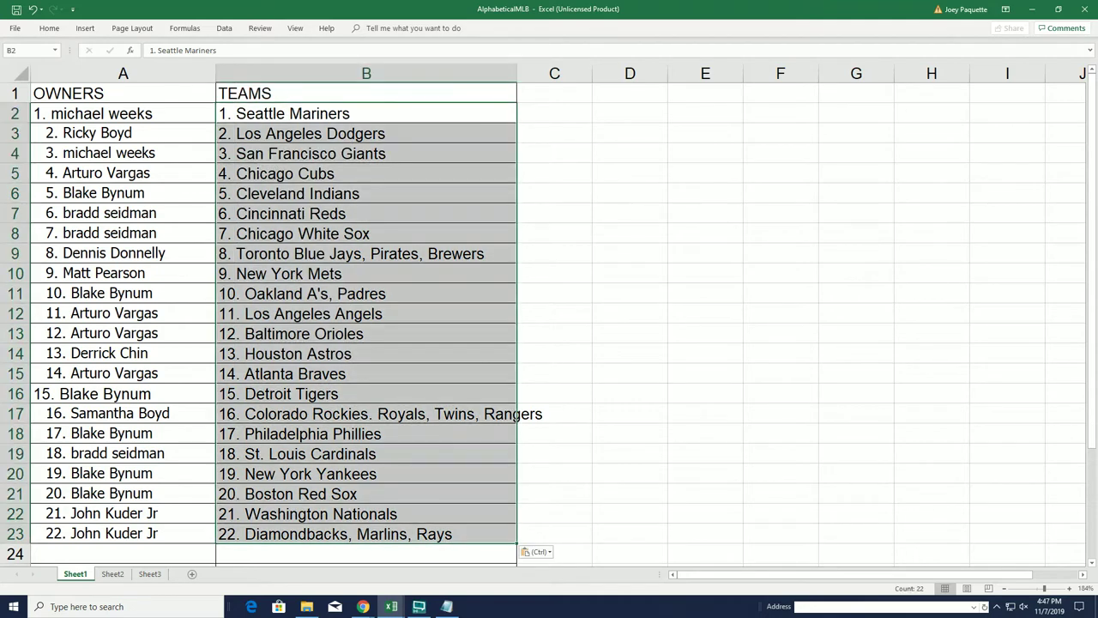
click(202, 73)
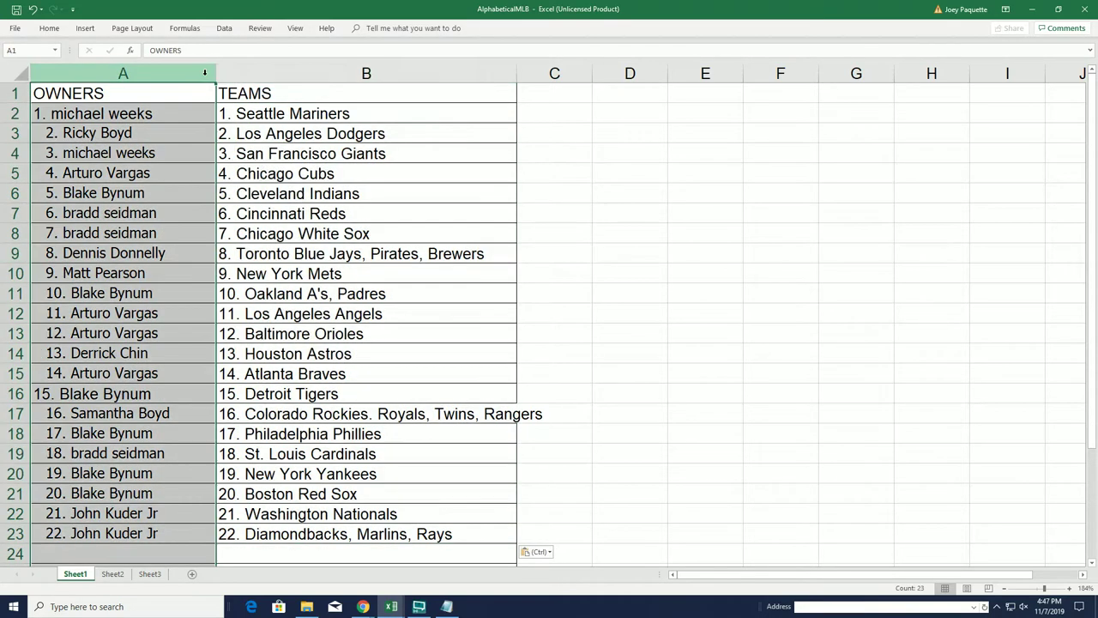
drag(215, 75, 181, 79)
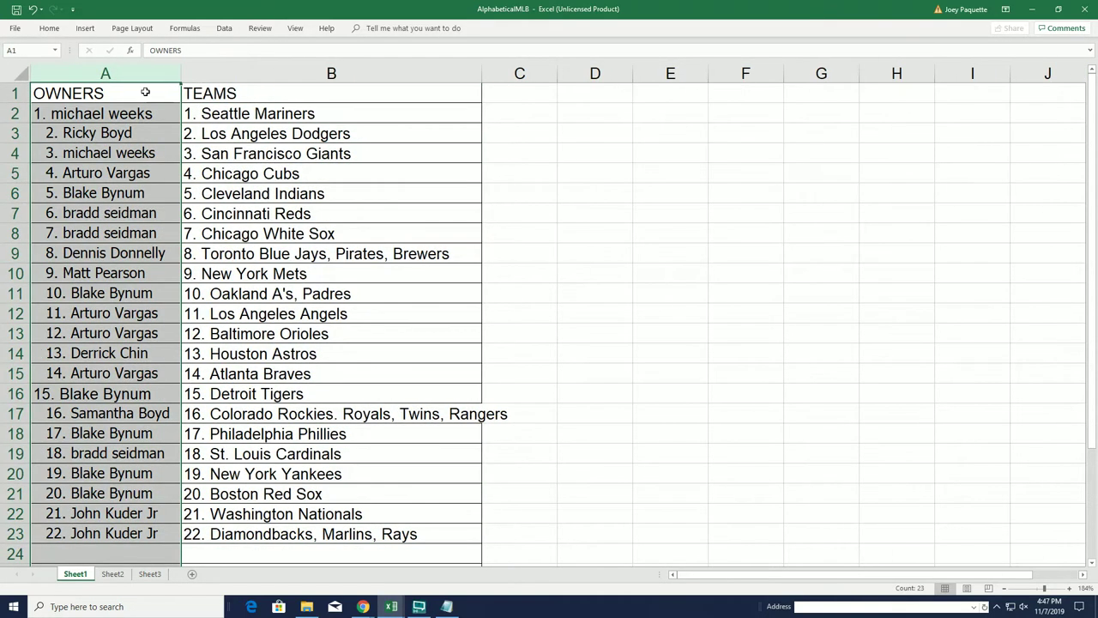